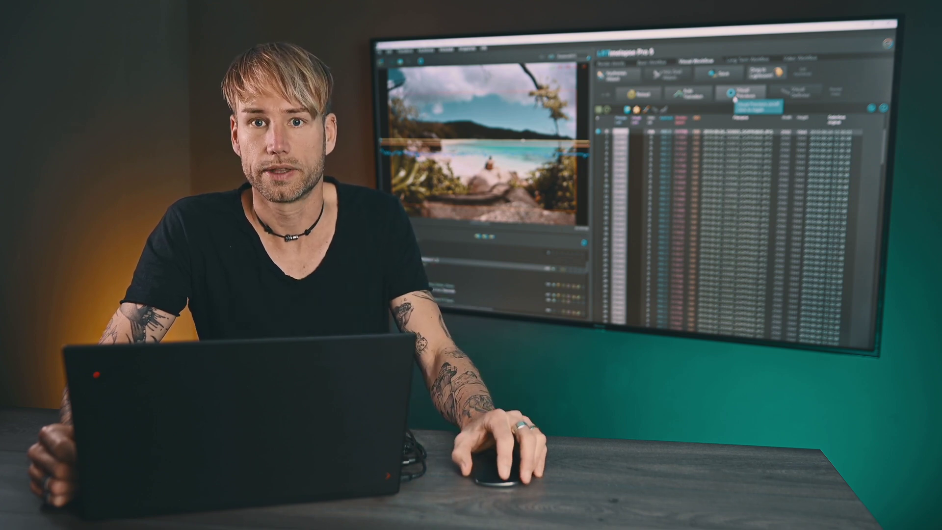
Request Visual Previews on the JPEG sequence, which triggers the 'RAW or DNG files required' notice.
{"action": "left_click", "coordinate": [700, 113]}
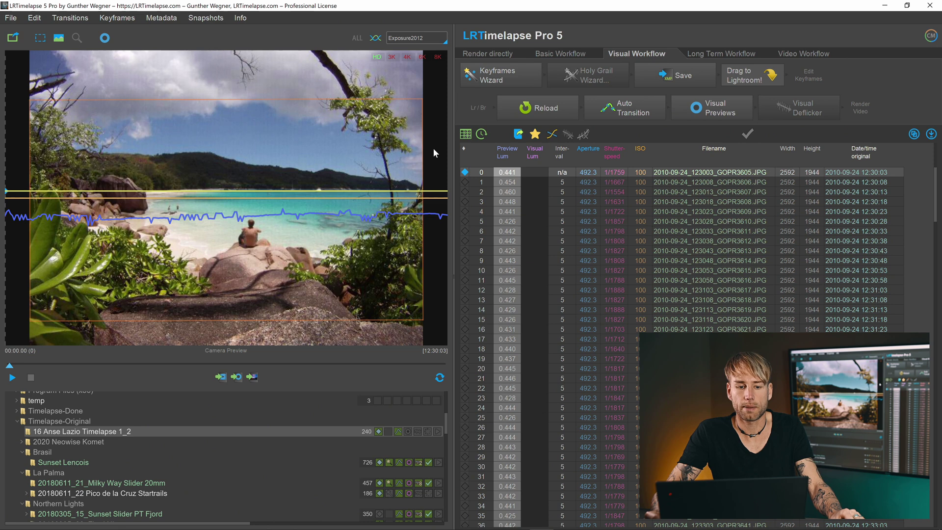
Initialize the Anse Lazio sequence's metadata, save it, and drag the sequence into Lightroom Classic.
{"action": "left_click", "coordinate": [161, 18]}
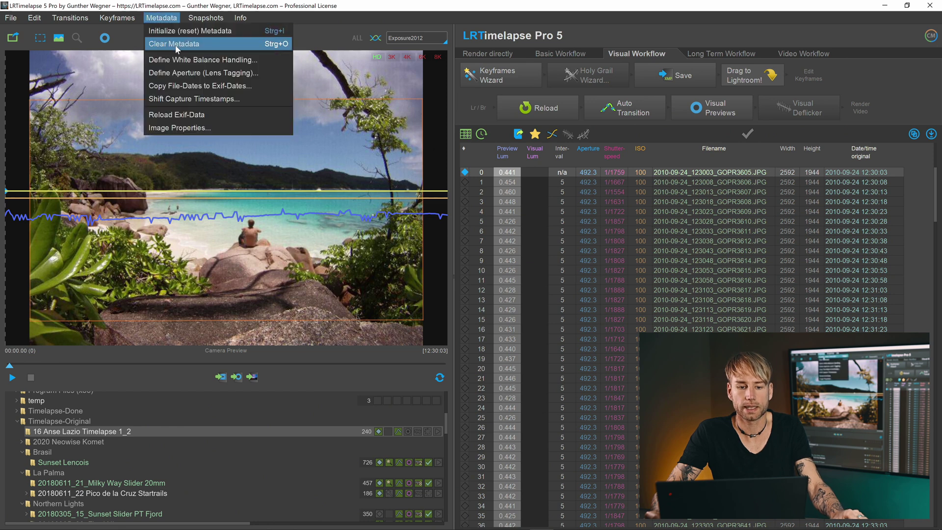
{"action": "left_click", "coordinate": [168, 34]}
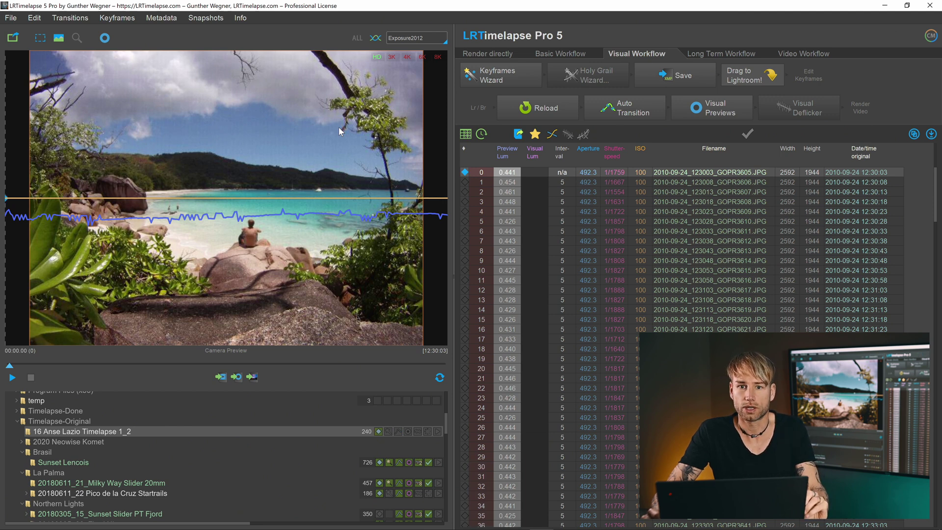
{"action": "left_click", "coordinate": [493, 75]}
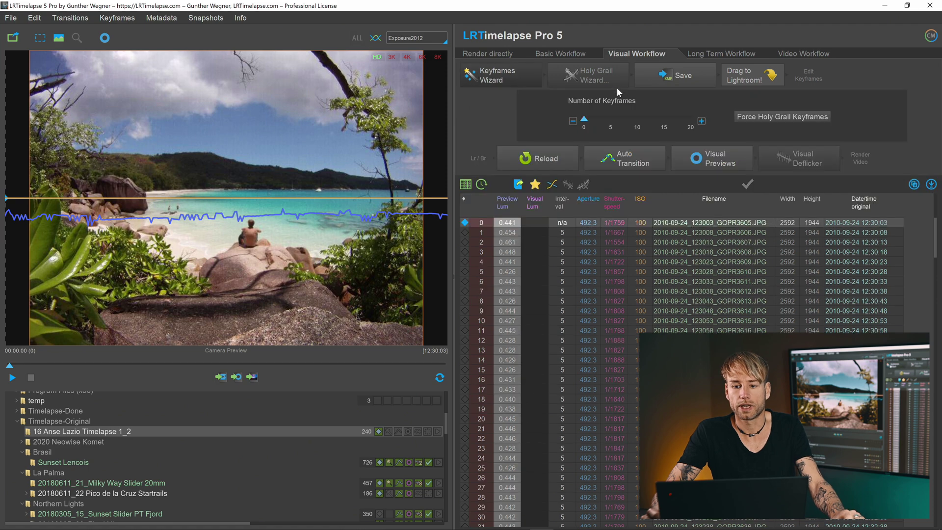
{"action": "left_click", "coordinate": [673, 79]}
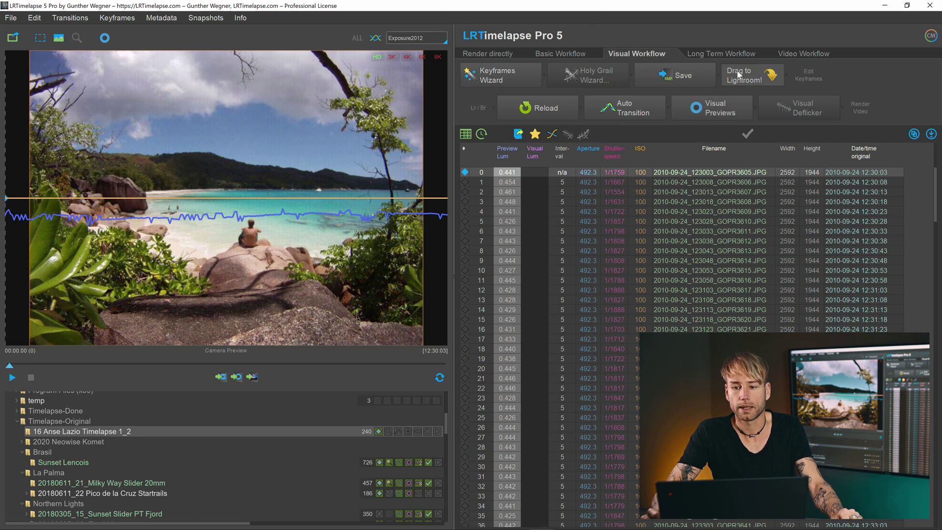
{"action": "left_click_drag", "start_coordinate": [329, 468], "coordinate": [471, 265]}
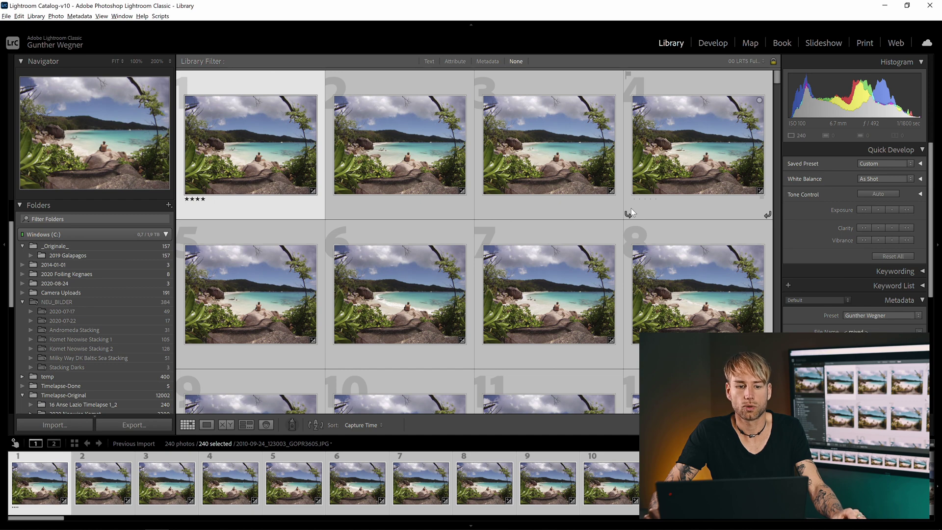
Convert the 240 JPEGs to DNG, including non-raw files and deleting the originals.
{"action": "left_click", "coordinate": [35, 17]}
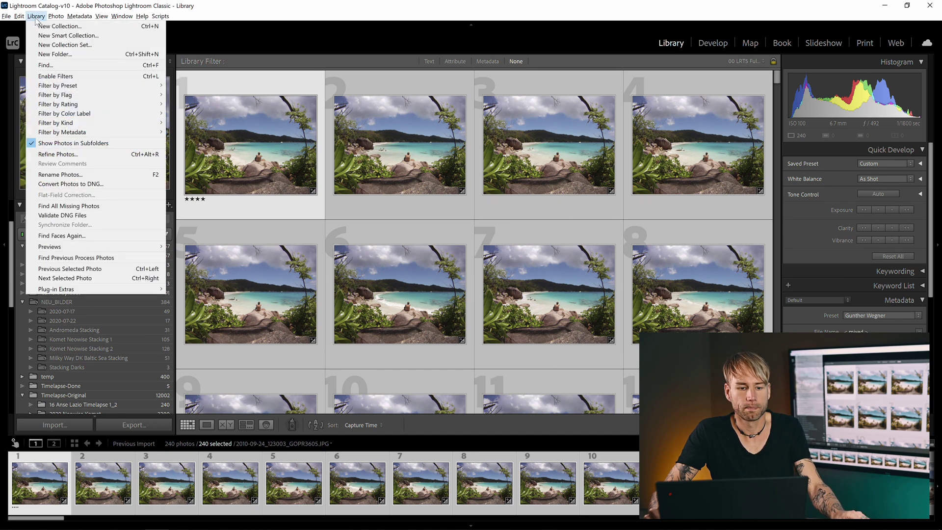
{"action": "left_click", "coordinate": [98, 184]}
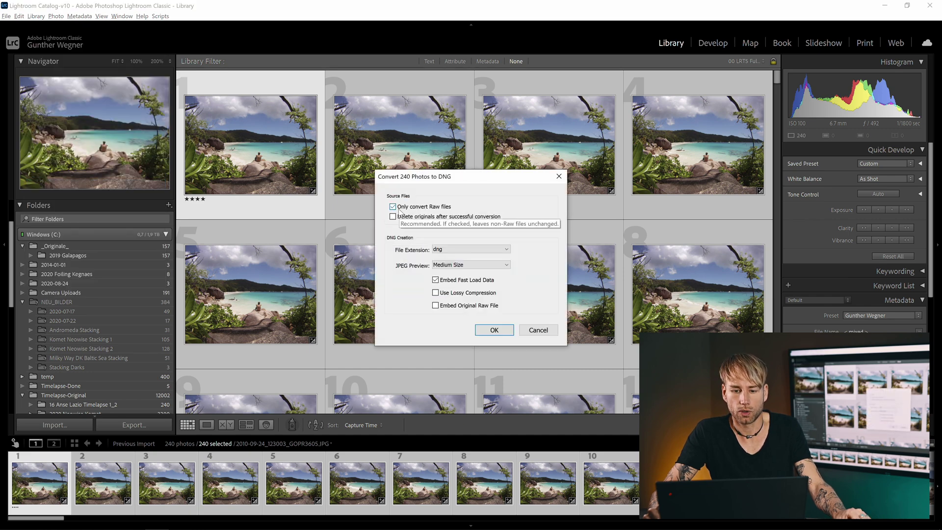
{"action": "left_click", "coordinate": [393, 206]}
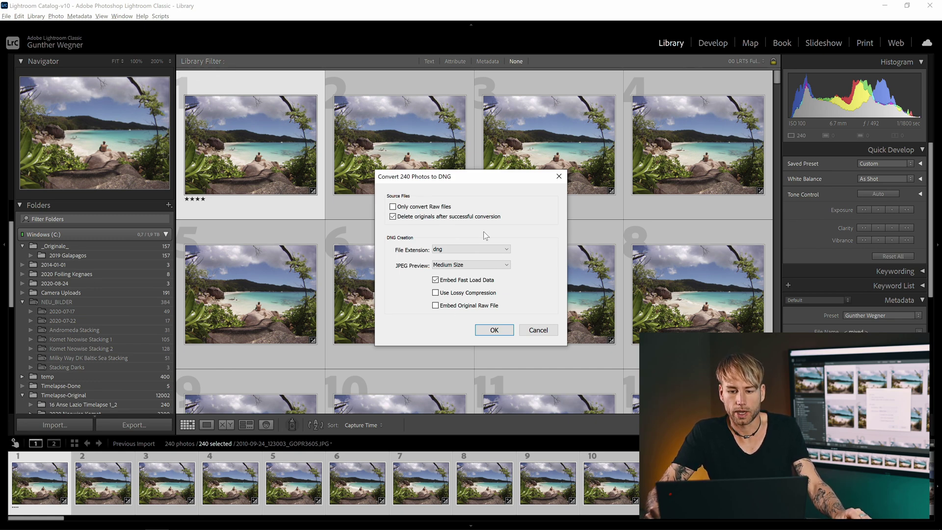
{"action": "left_click", "coordinate": [494, 330]}
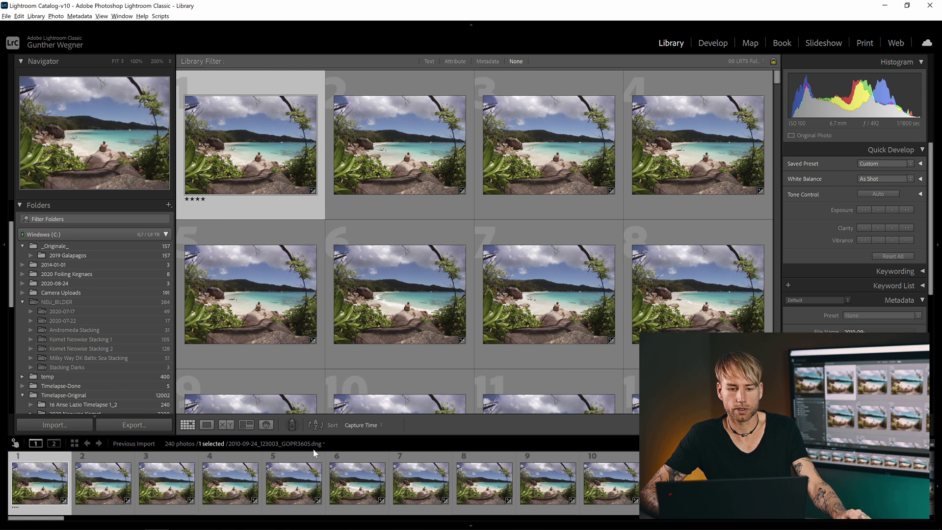
Filter the library with the '01 LRTS Keyframes' preset and open the keyframe in Develop.
{"action": "left_click", "coordinate": [903, 443]}
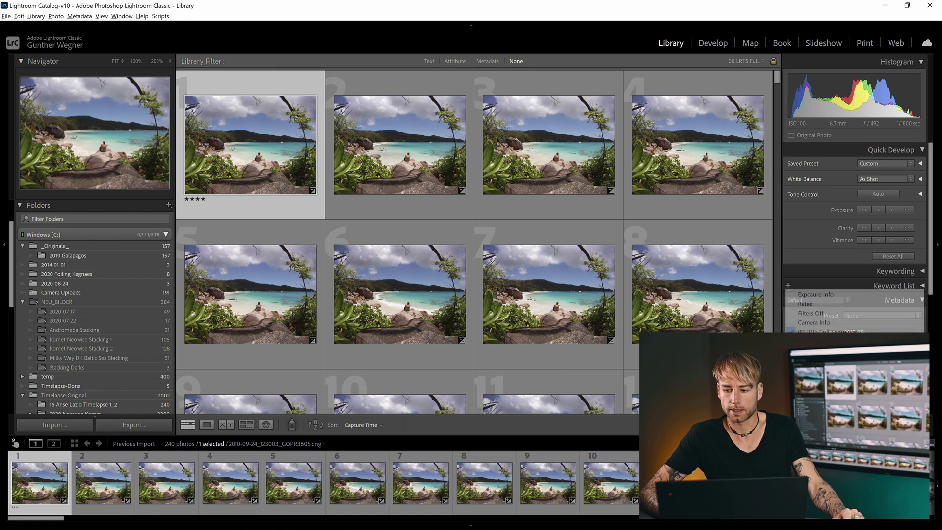
{"action": "left_click", "coordinate": [825, 341]}
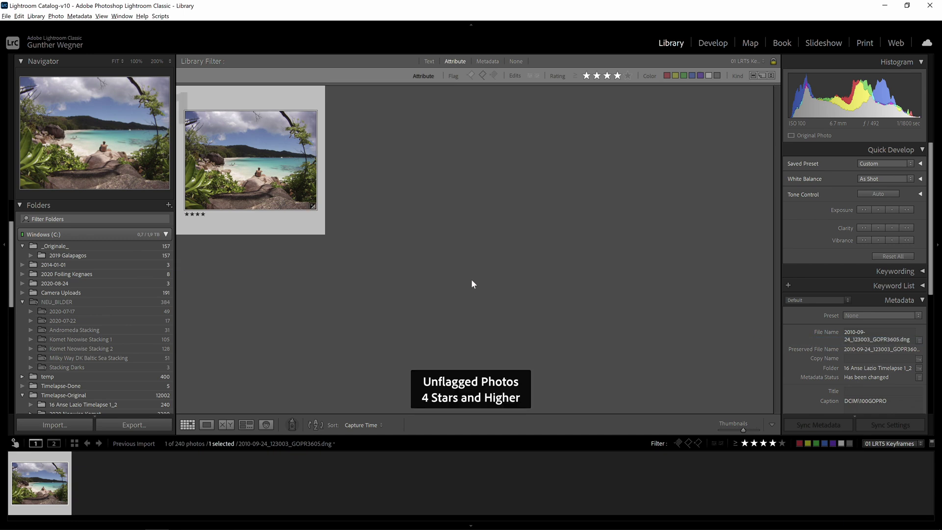
{"action": "left_click", "coordinate": [711, 43]}
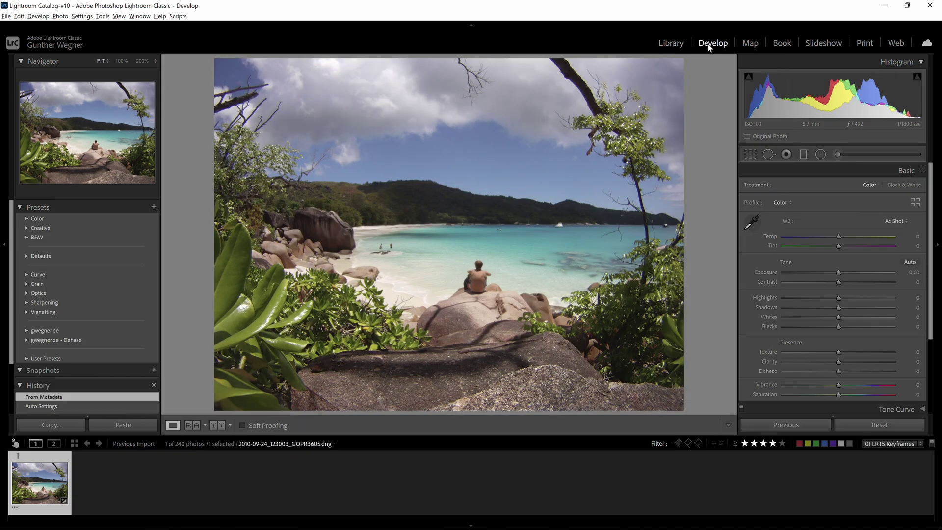
Crop the keyframe to 16 x 9, apply Auto tone, and return to the Library grid.
{"action": "key", "text": "r"}
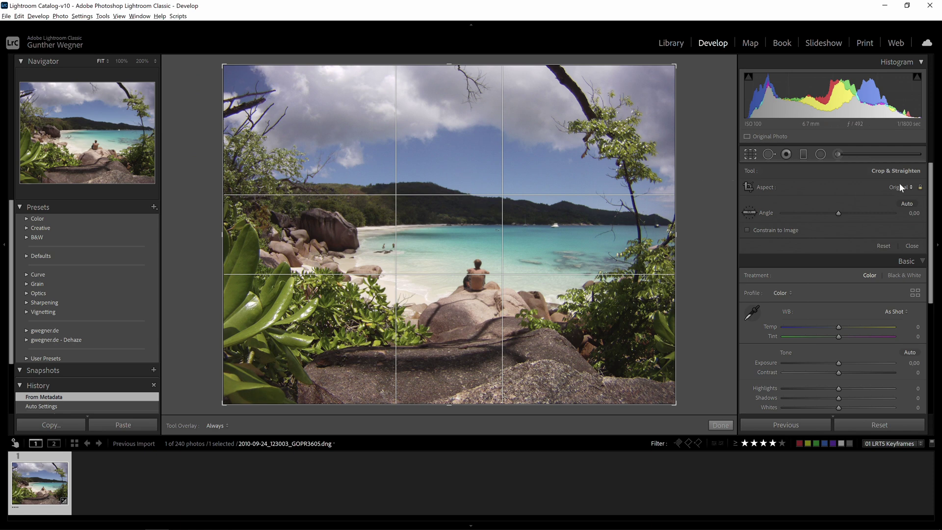
{"action": "left_click", "coordinate": [901, 187]}
{"action": "left_click", "coordinate": [840, 286]}
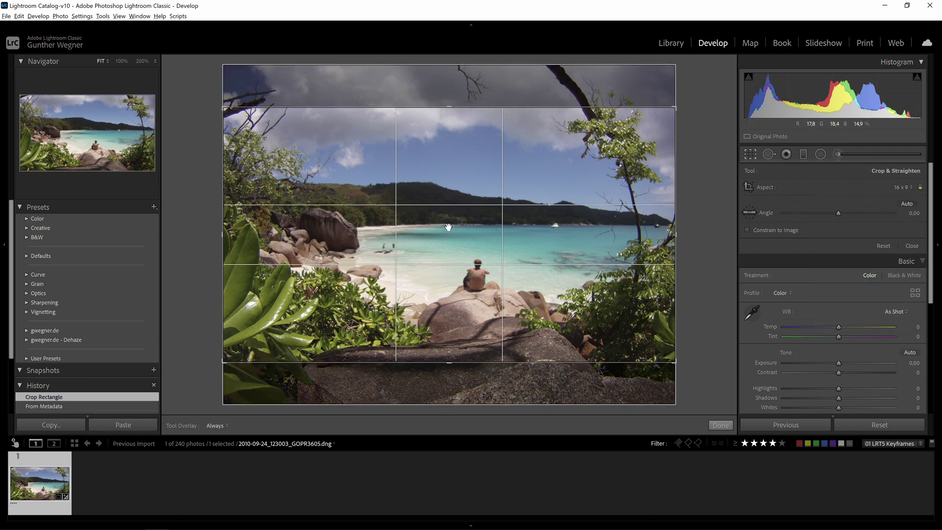
{"action": "left_click_drag", "start_coordinate": [448, 227], "coordinate": [480, 251]}
{"action": "key", "text": "Return"}
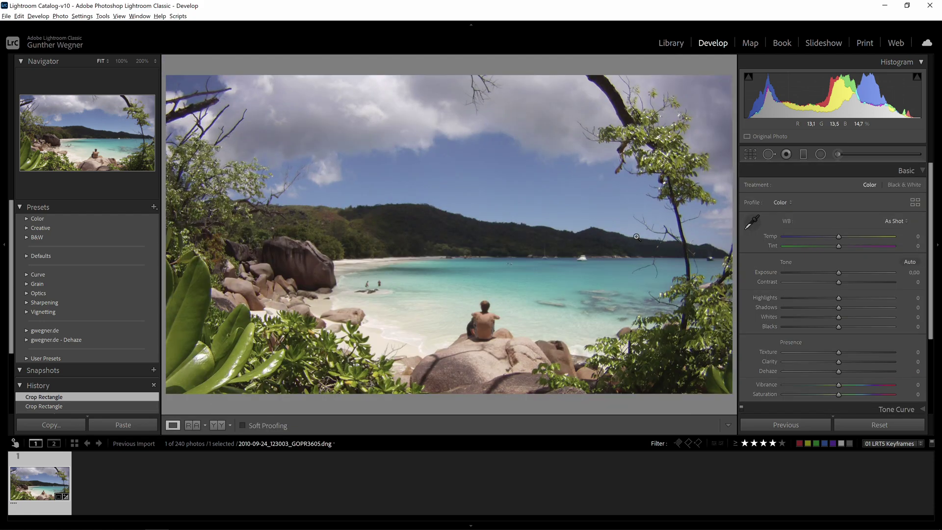
{"action": "left_click", "coordinate": [908, 263]}
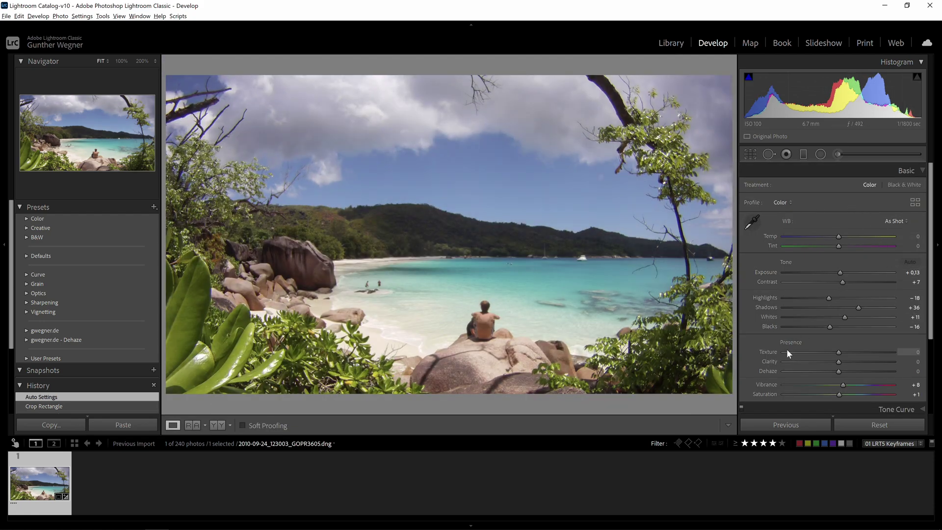
{"action": "key", "text": "g"}
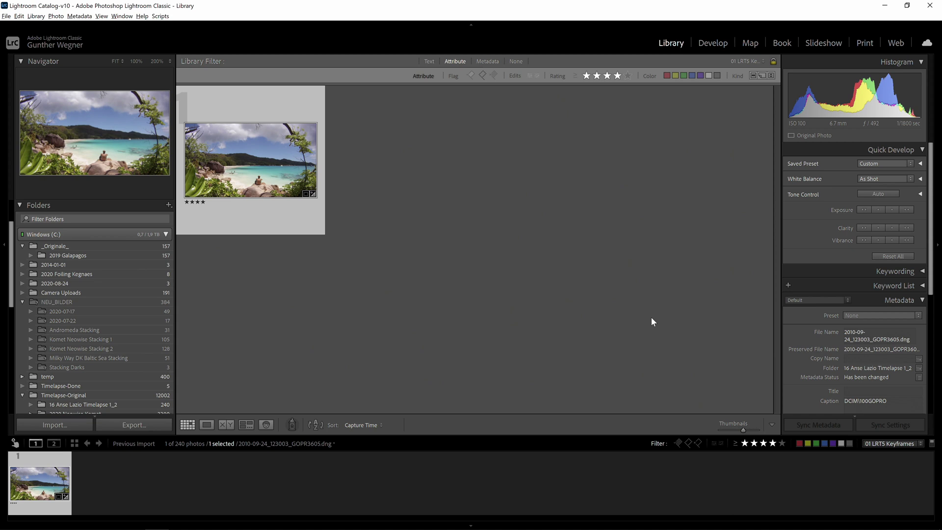
Save Lightroom metadata, reload the 16 Anse Lazio Timelapse 1_2 sequence, and run Auto Transition.
{"action": "key", "text": "ctrl+s"}
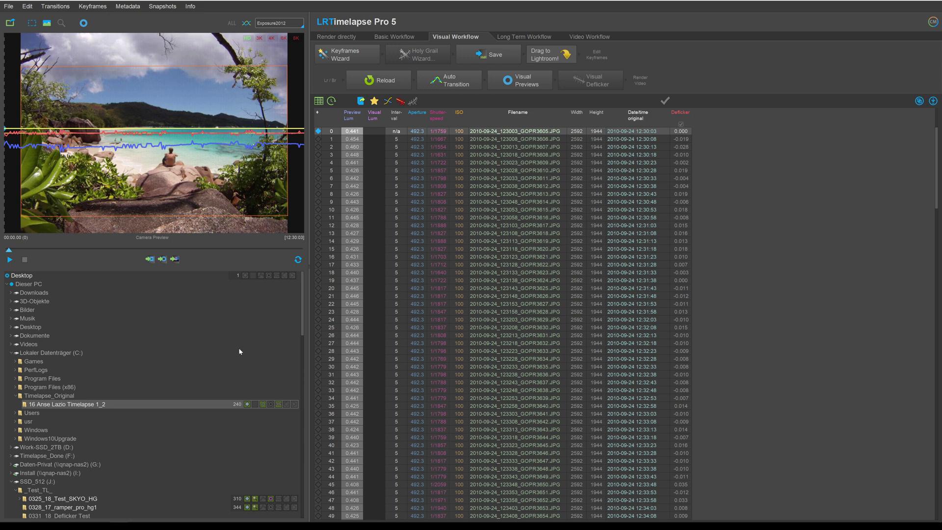
{"action": "left_click", "coordinate": [60, 398]}
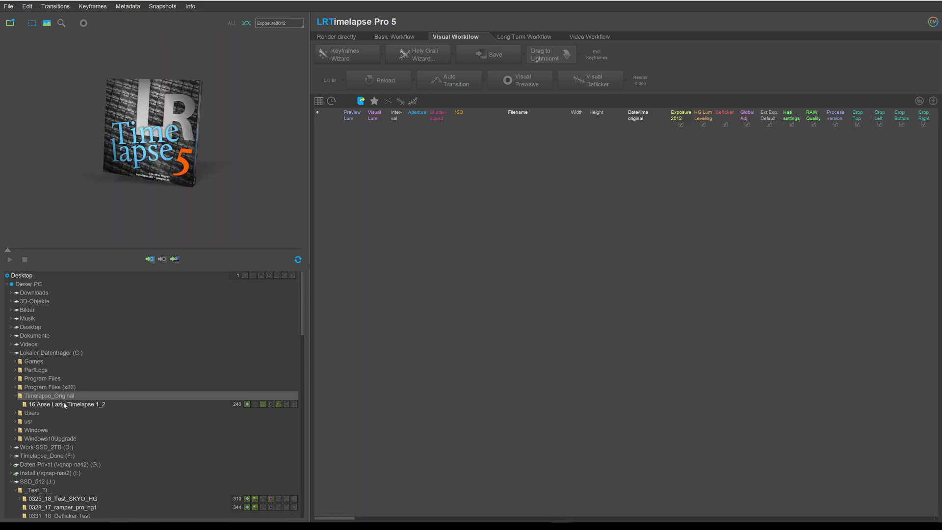
{"action": "left_click", "coordinate": [65, 405]}
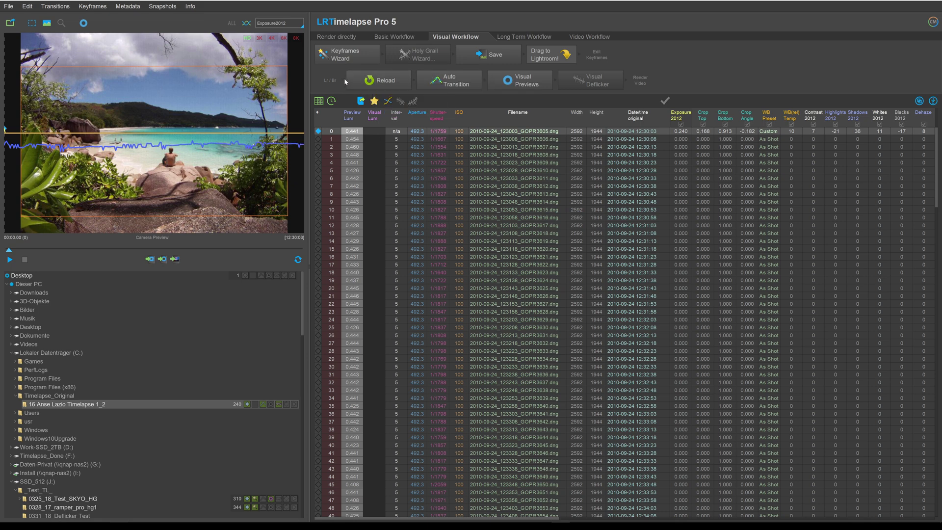
{"action": "left_click", "coordinate": [438, 79]}
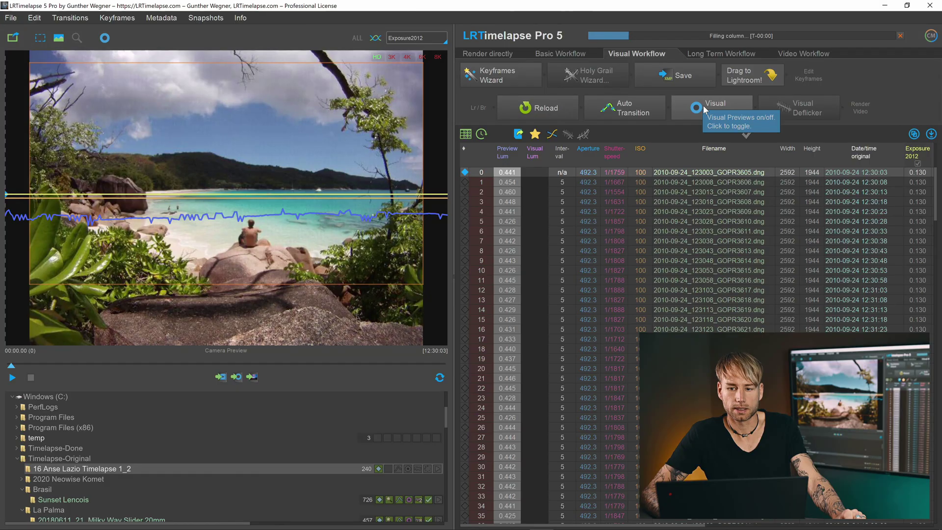
Build visual previews of the edited frames, stop playback, and mark a reference area on the preview.
{"action": "left_click", "coordinate": [704, 107]}
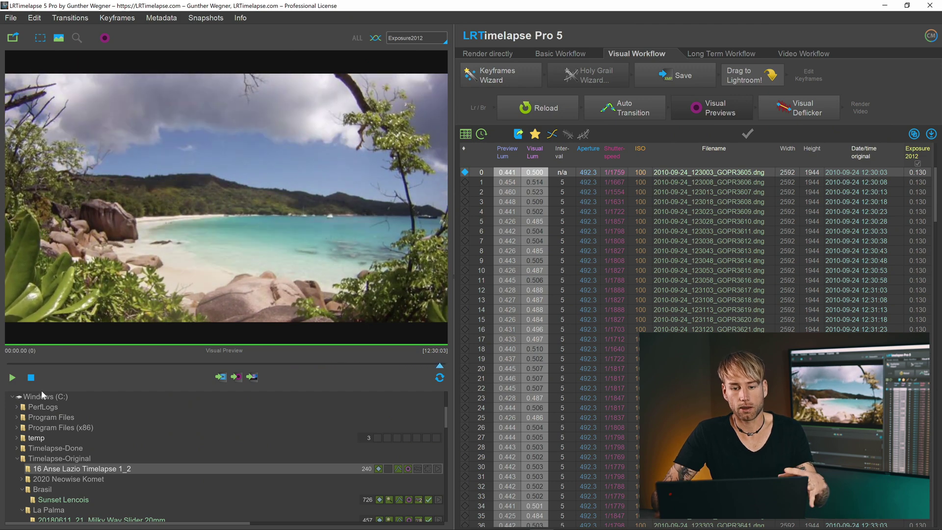
{"action": "key", "text": "space"}
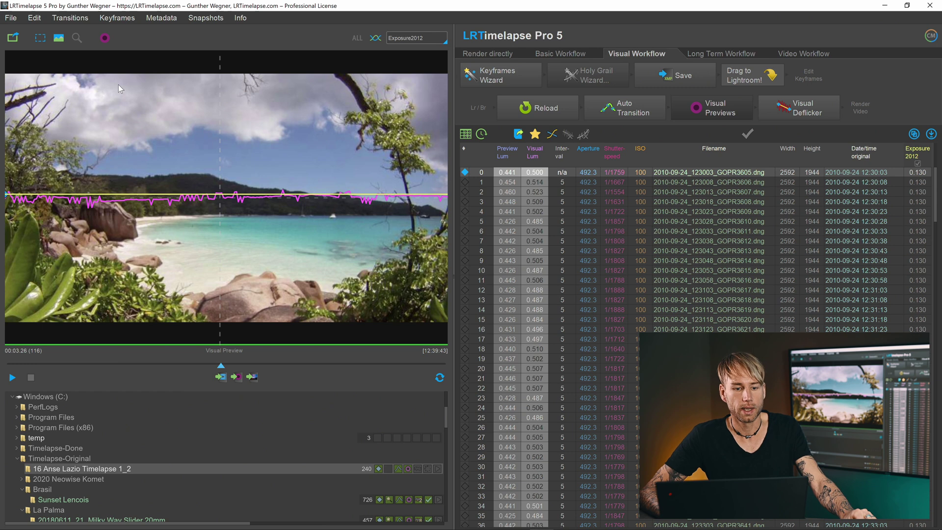
{"action": "left_click_drag", "start_coordinate": [119, 84], "coordinate": [336, 238]}
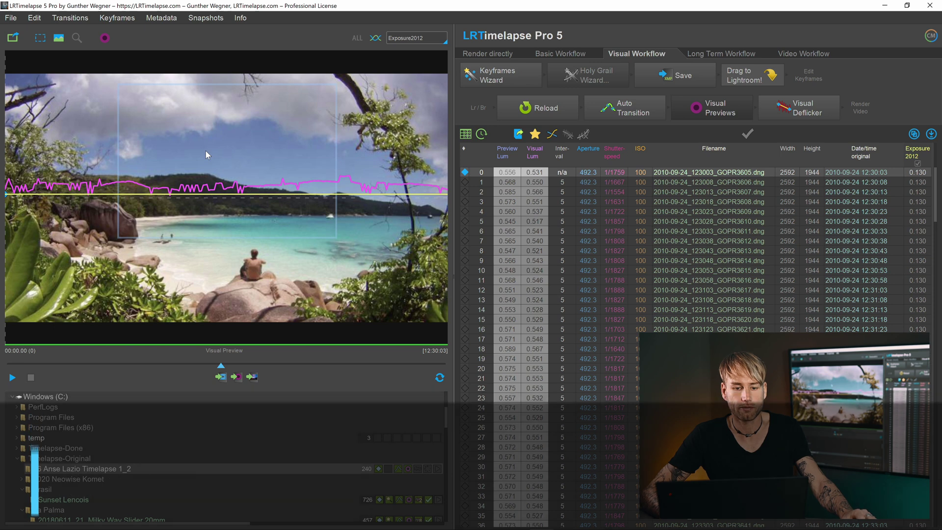
Apply Visual Deflicker with Smoothing 30 and Multi Pass, then play the deflickered preview.
{"action": "left_click", "coordinate": [792, 114]}
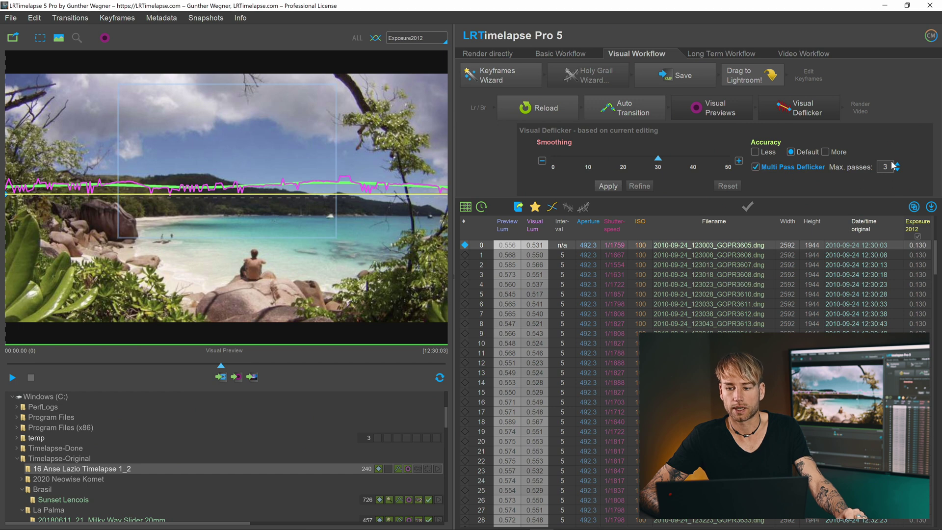
{"action": "left_click", "coordinate": [616, 189]}
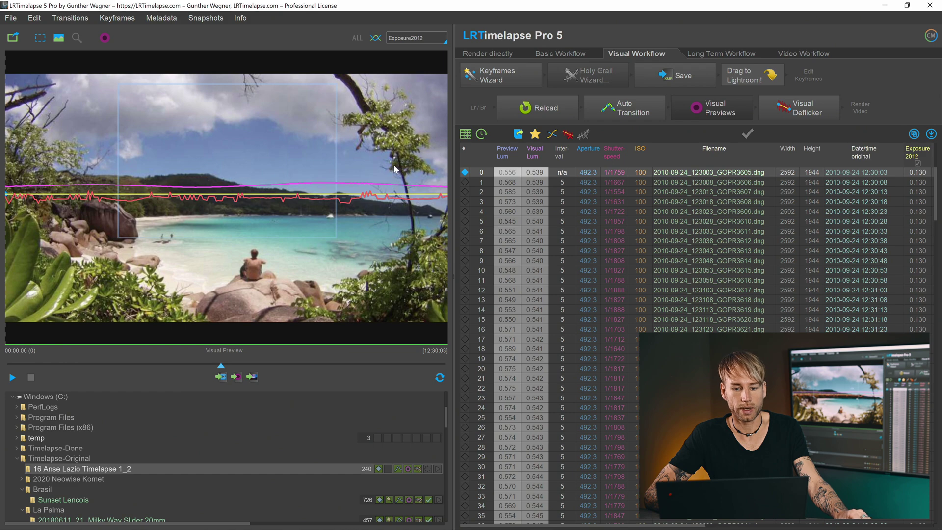
{"action": "key", "text": "space"}
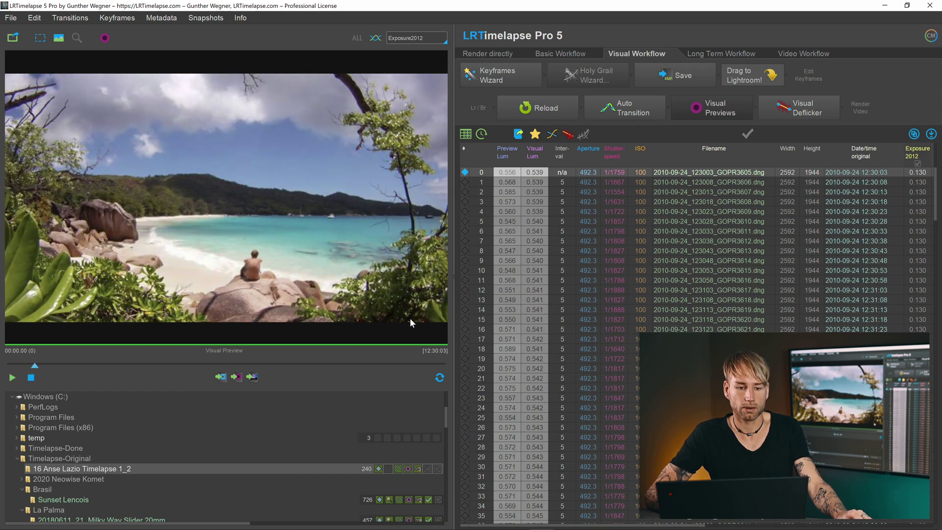